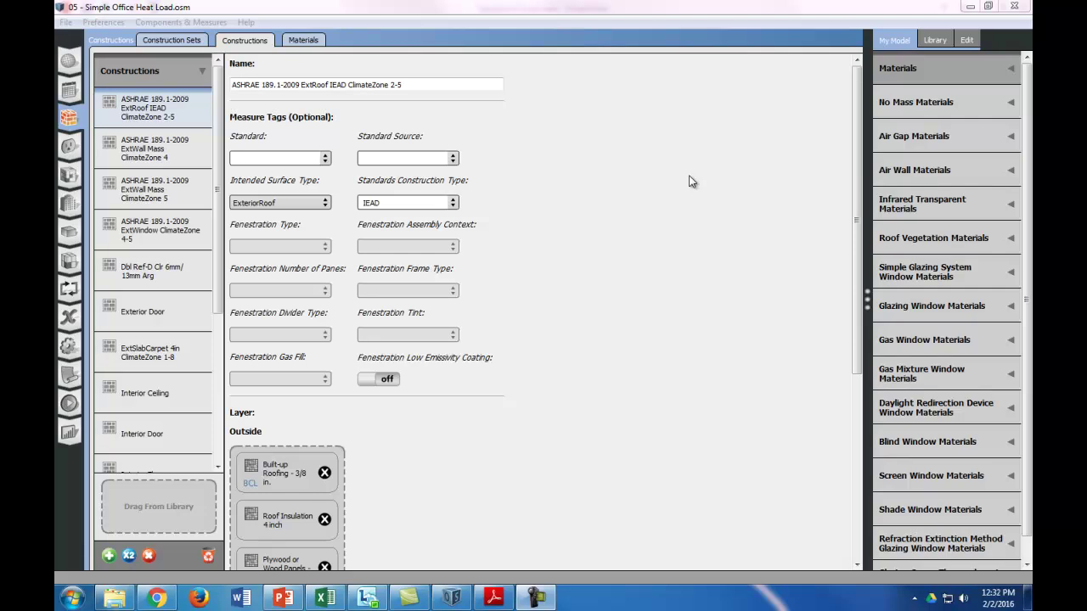
- Purge unused people definitions, leaving only ClosedOffice CZ4-8 and Restroom CZ4-8
left_click(70, 148)
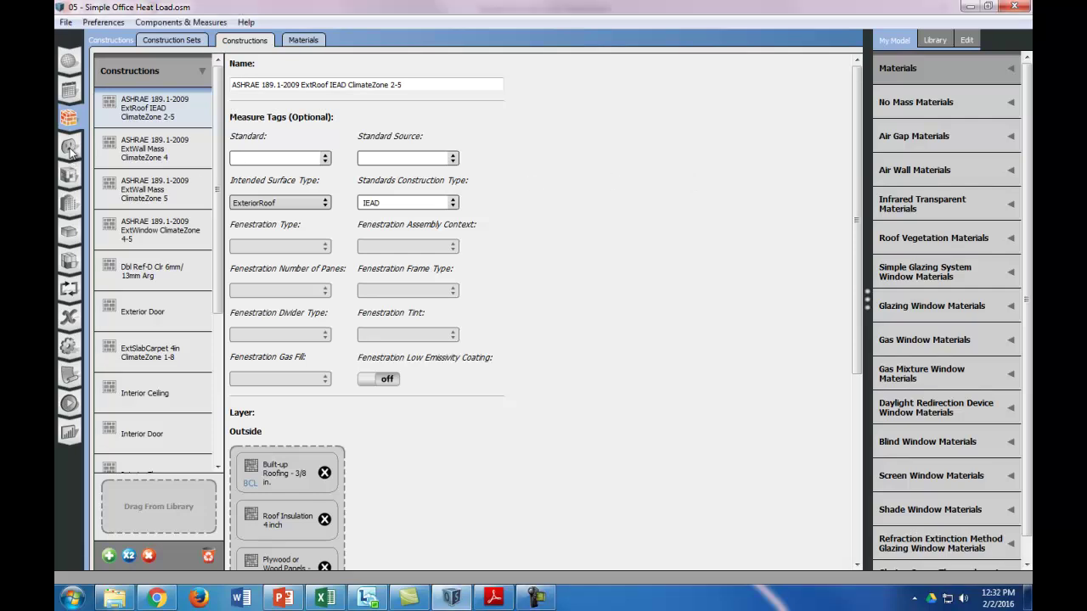
left_click(70, 148)
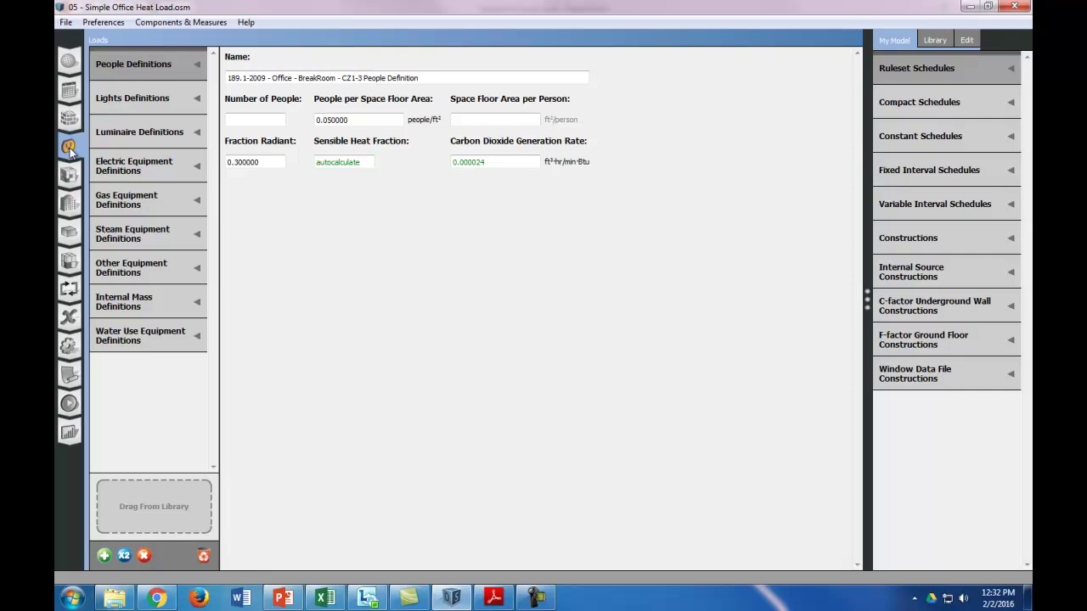
left_click(197, 66)
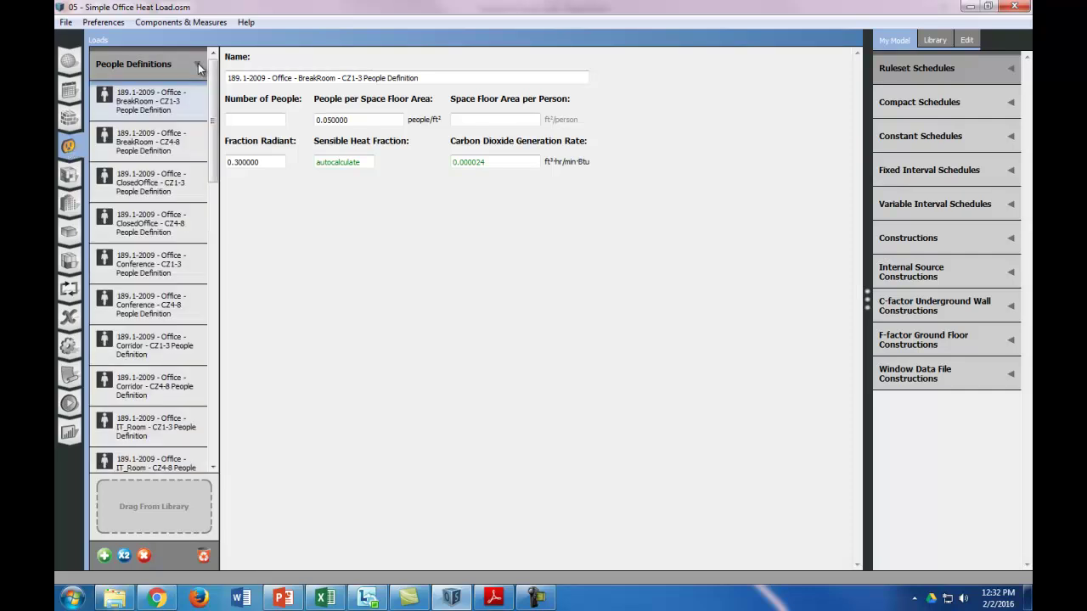
left_click(204, 557)
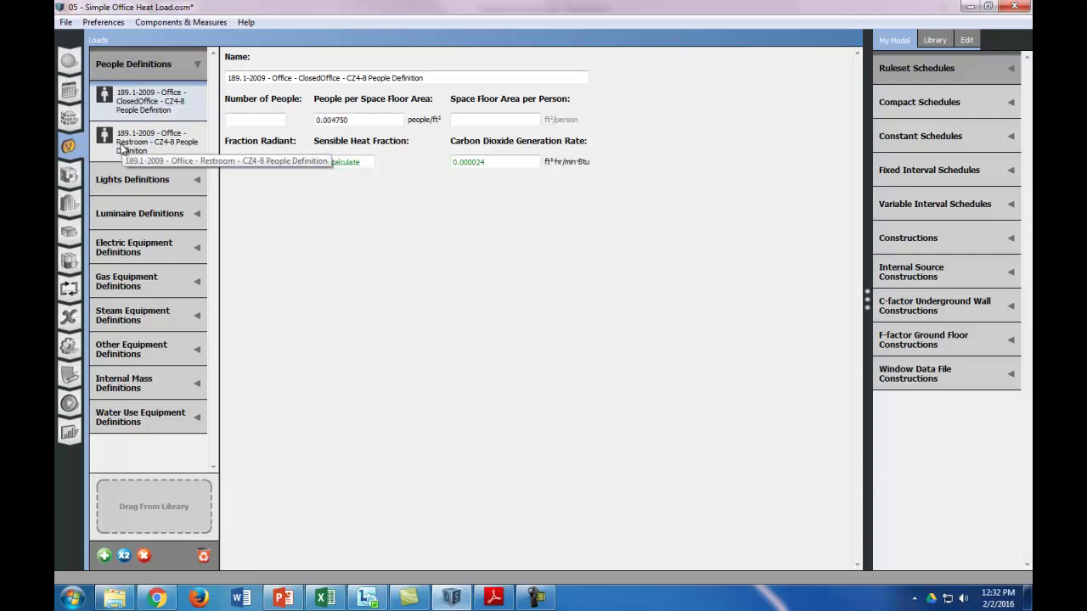
- Show the Space Types table's Loads view for ClosedOffice, Elec/MechRoom and Restroom
left_click(69, 176)
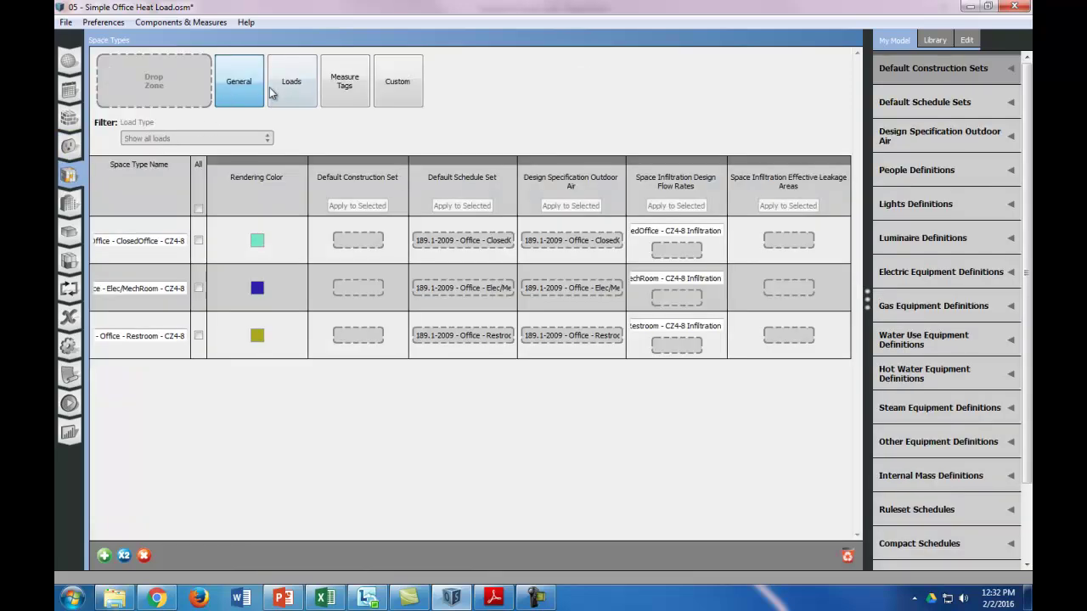
left_click(294, 85)
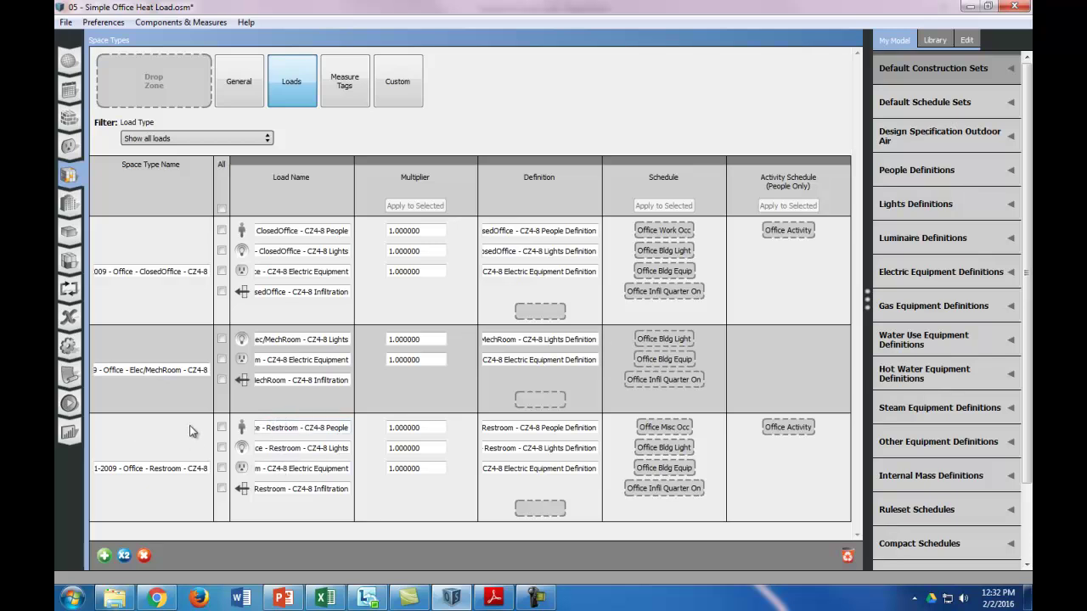
- Replace ClosedOffice's 0.00475 people/area density with 4 people, then open the Restroom definition
left_click(70, 147)
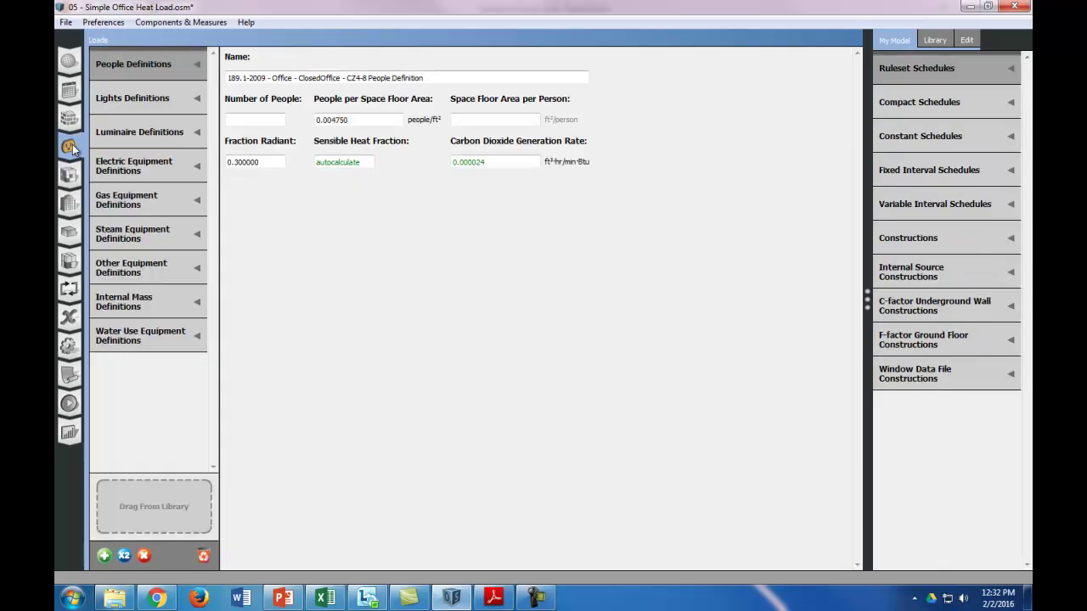
left_click(198, 64)
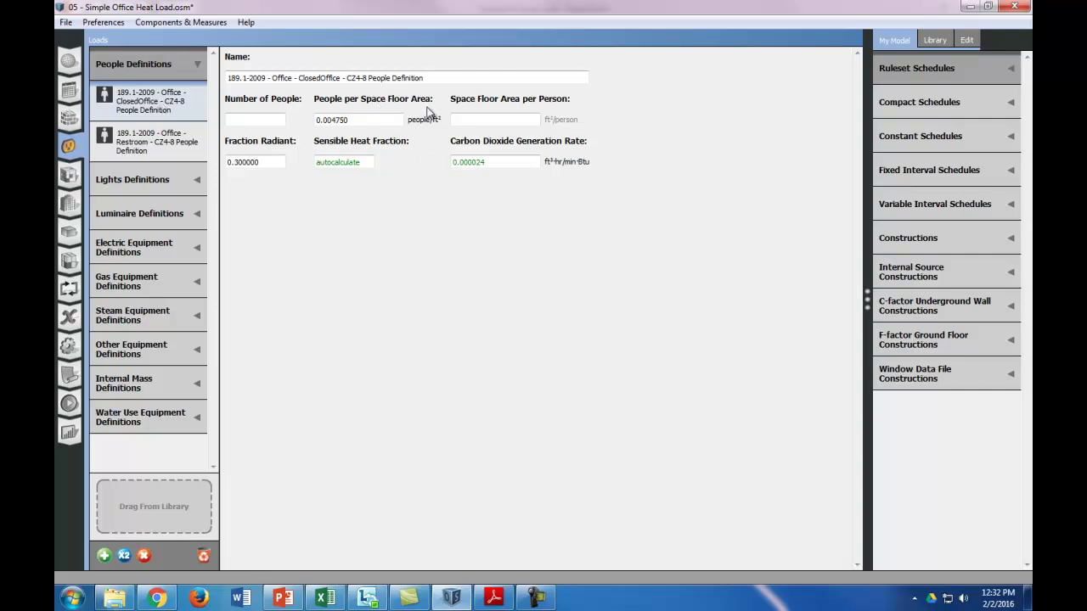
left_click_drag(350, 121, 294, 123)
key("BackSpace")
left_click(257, 123)
left_click(331, 242)
left_click(141, 144)
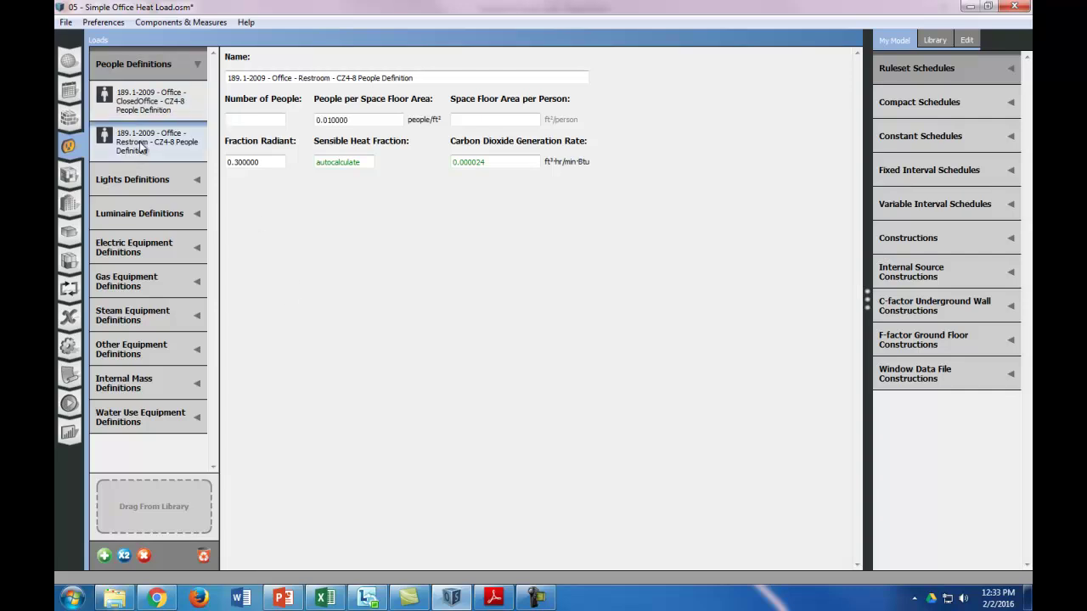
left_click(344, 118)
- Purge unused lights definitions and enter 1 as the ClosedOffice lighting density
left_click(197, 182)
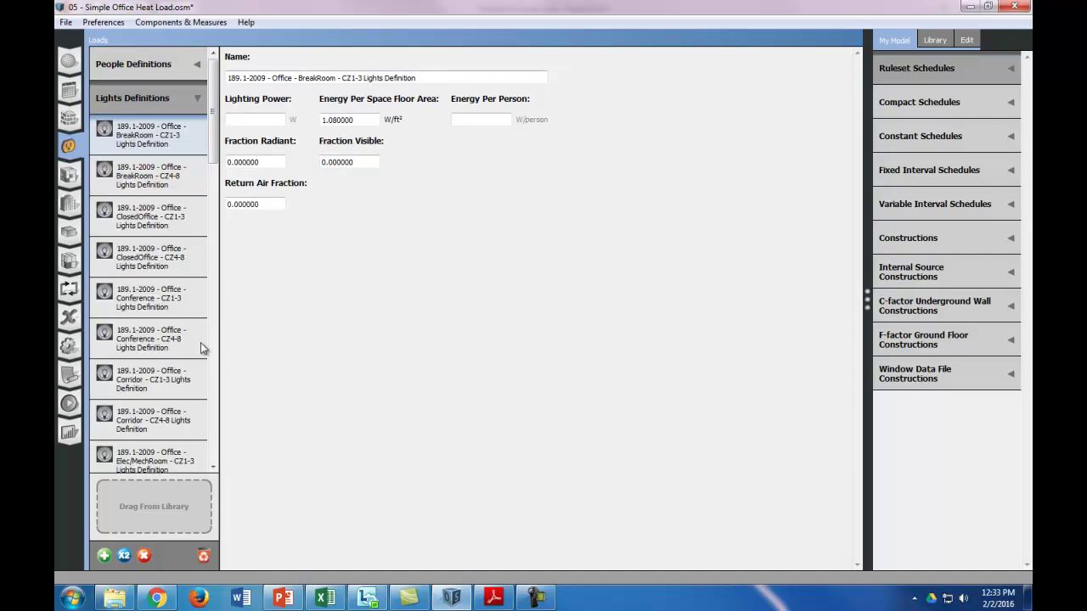
left_click(204, 557)
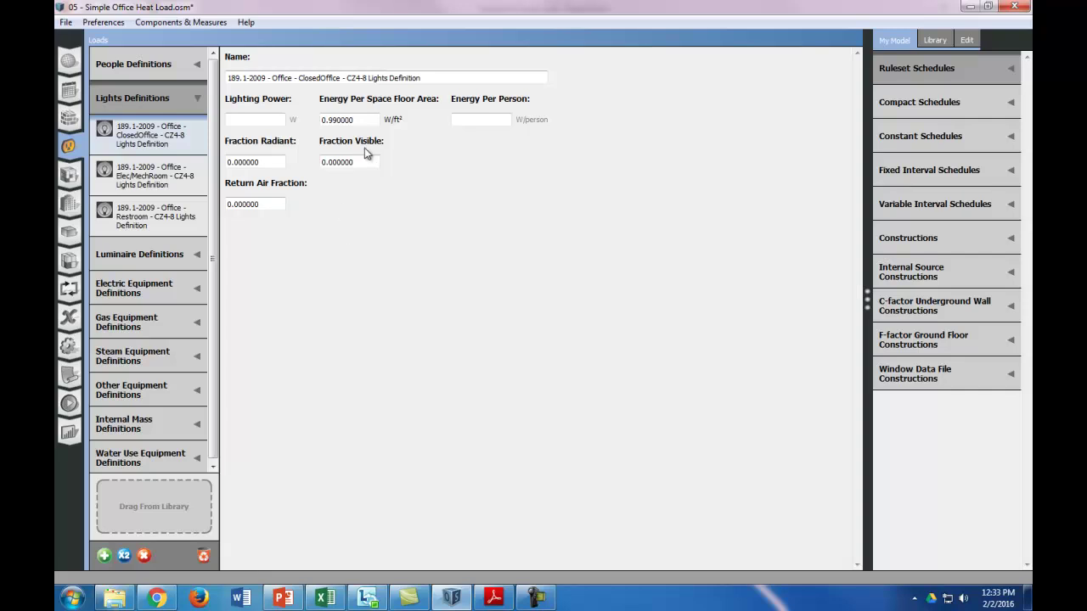
left_click_drag(362, 119, 270, 119)
type("1")
- Enter 1 for the Elec/MechRoom lighting density and 3 W/ft² for Restroom
left_click(155, 174)
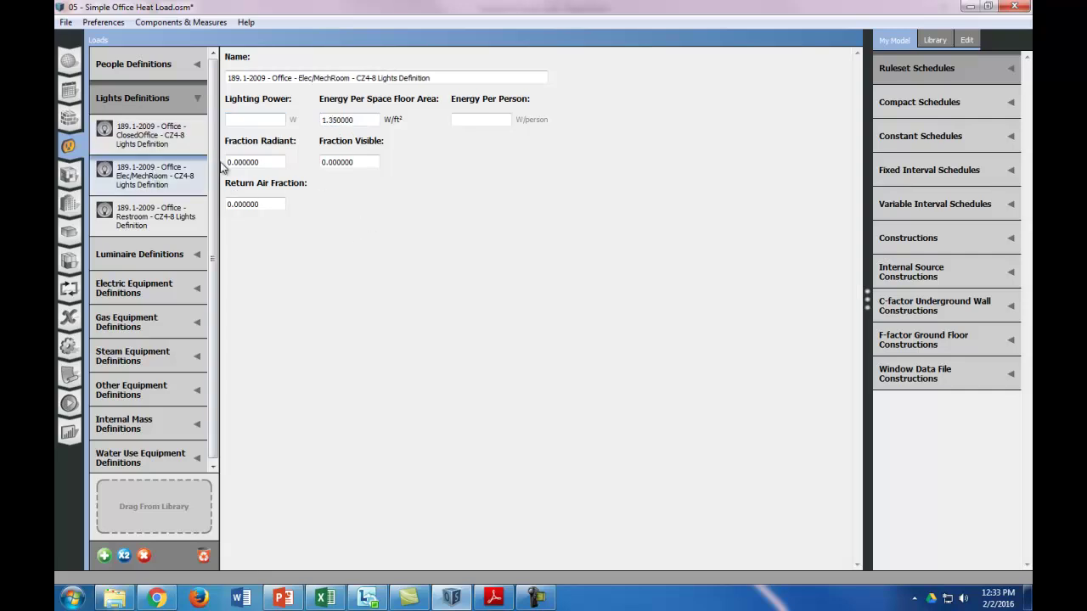
left_click_drag(362, 120, 293, 120)
type("1")
left_click(154, 219)
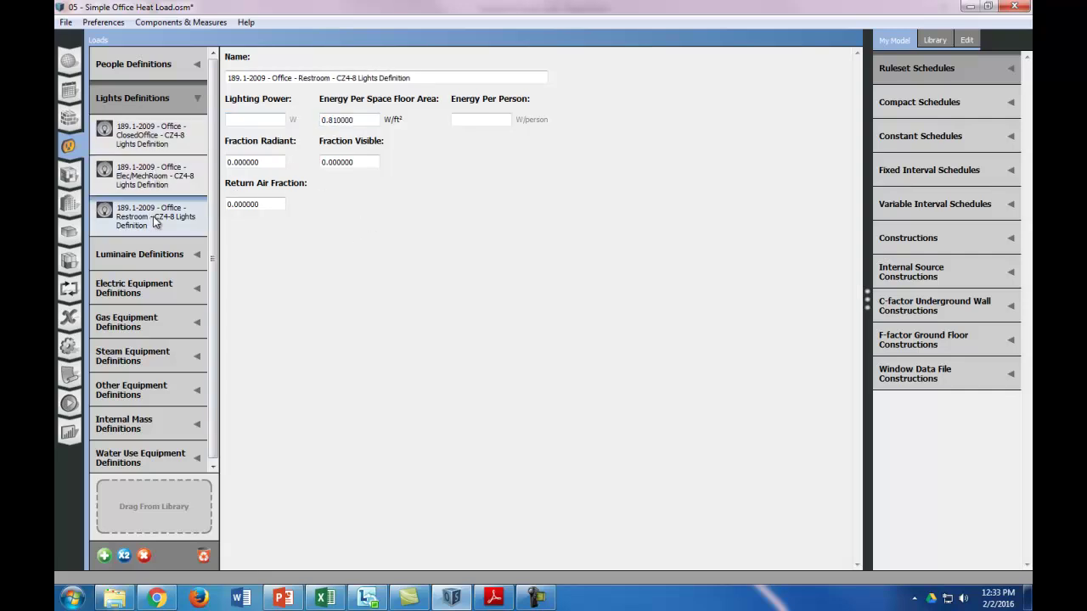
left_click_drag(373, 119, 284, 116)
type("3")
key("Return")
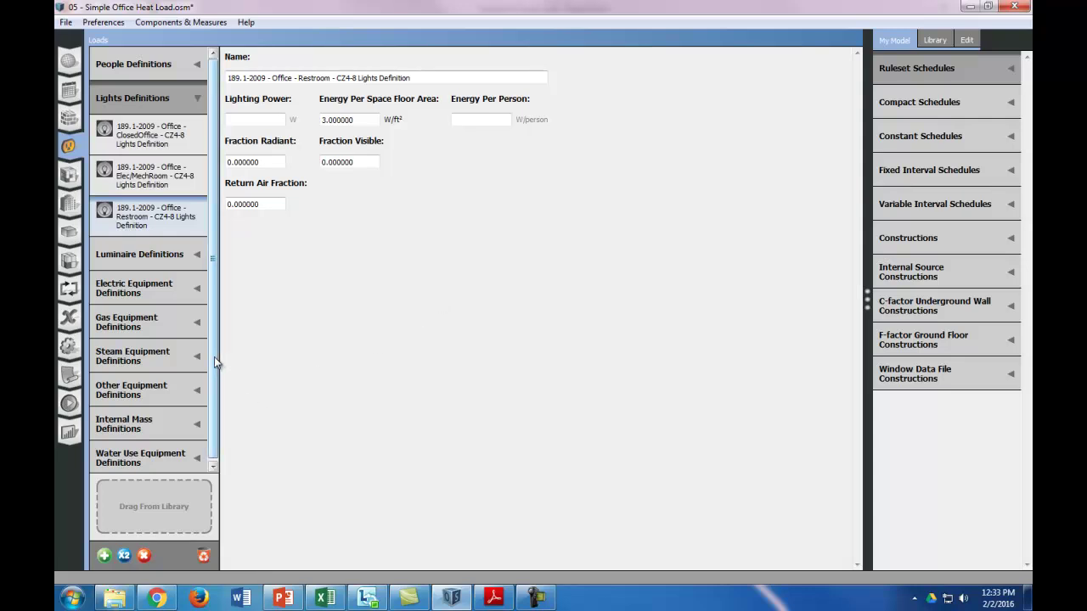
- Purge unused electric equipment definitions and view the Equipment Loads slide (1916 W, 0.0535 latent)
left_click(200, 288)
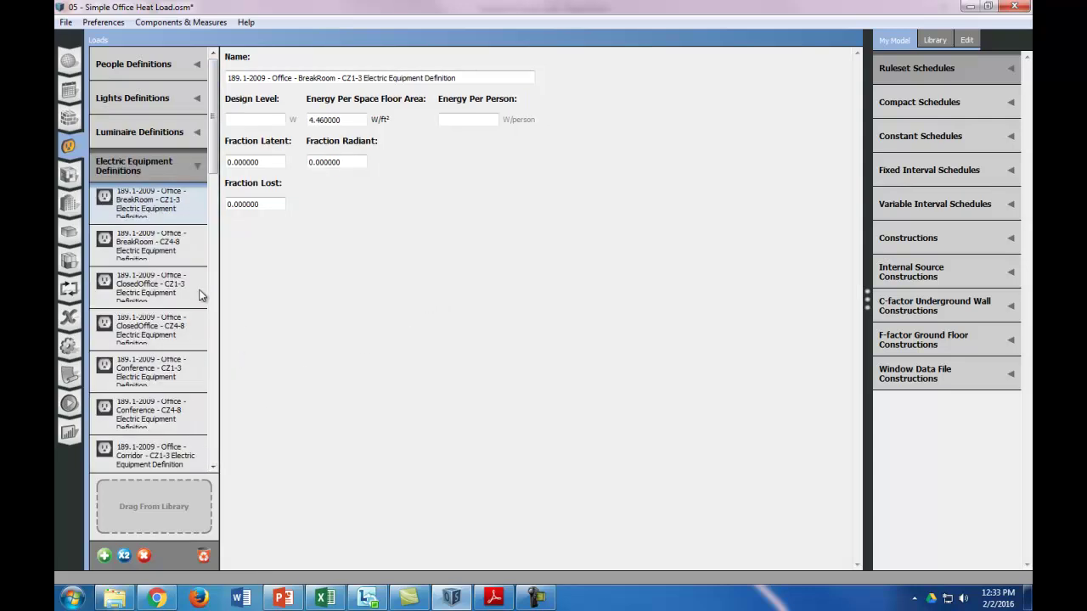
left_click(203, 556)
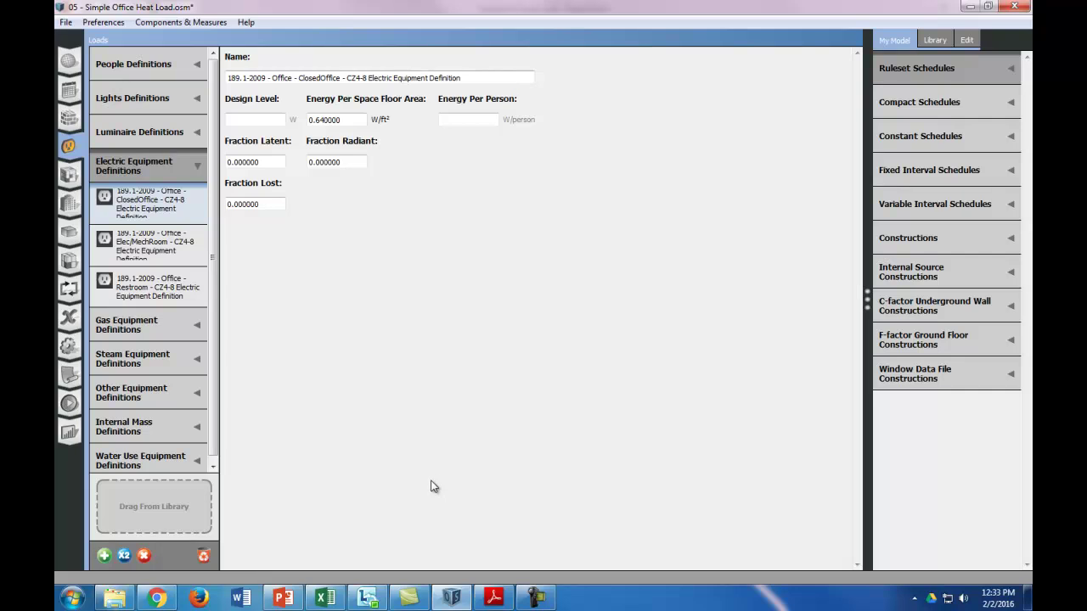
left_click(289, 596)
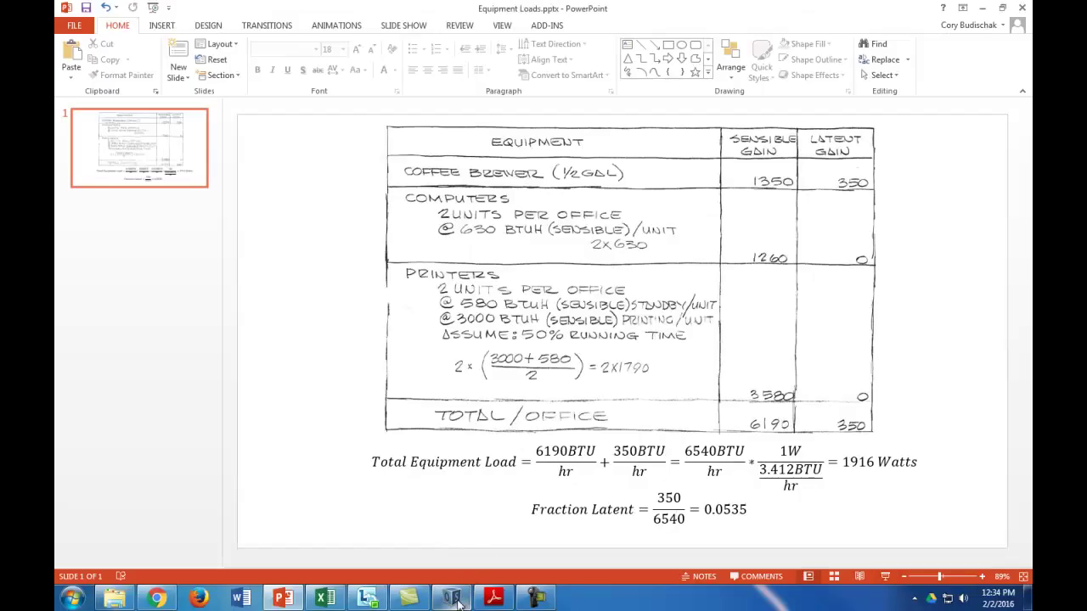
- Replace ClosedOffice equipment's 0.64 W/ft² density with a 1916 W design level, checking the slide
left_click(456, 599)
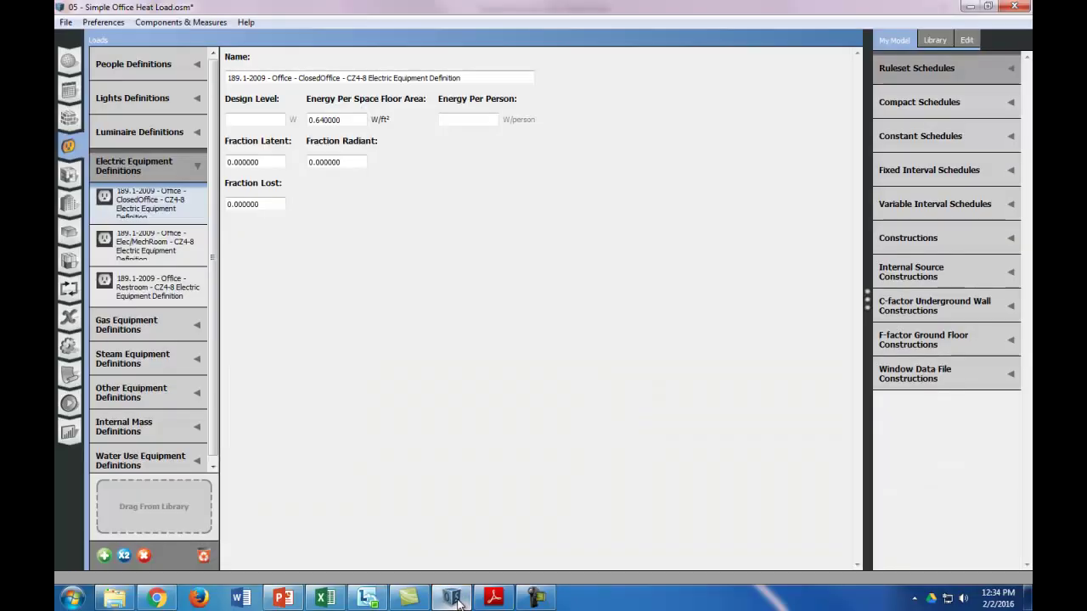
double_click(349, 121)
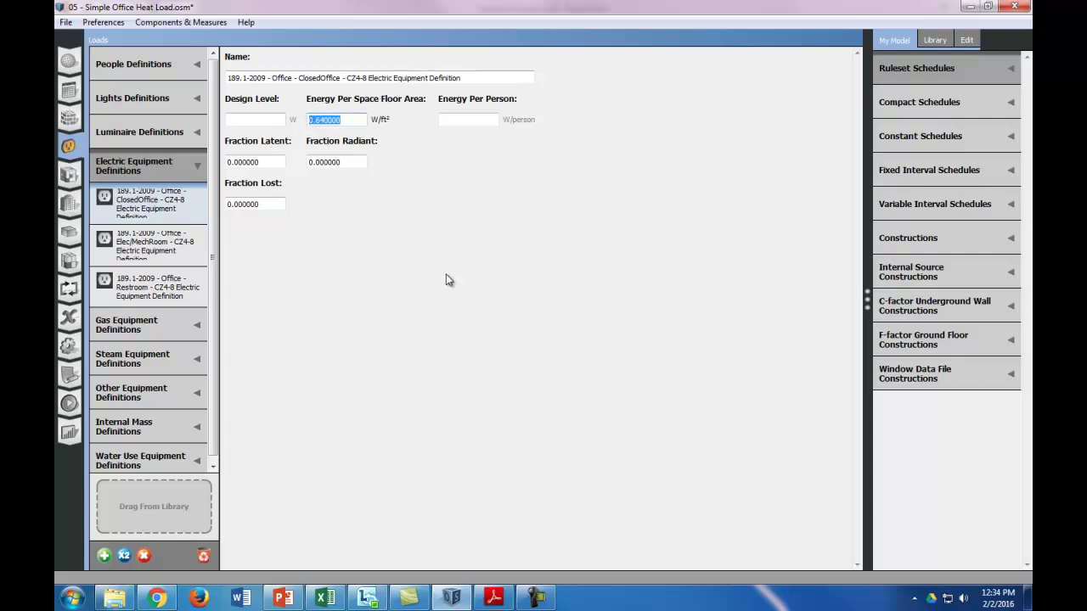
key("BackSpace")
left_click(255, 120)
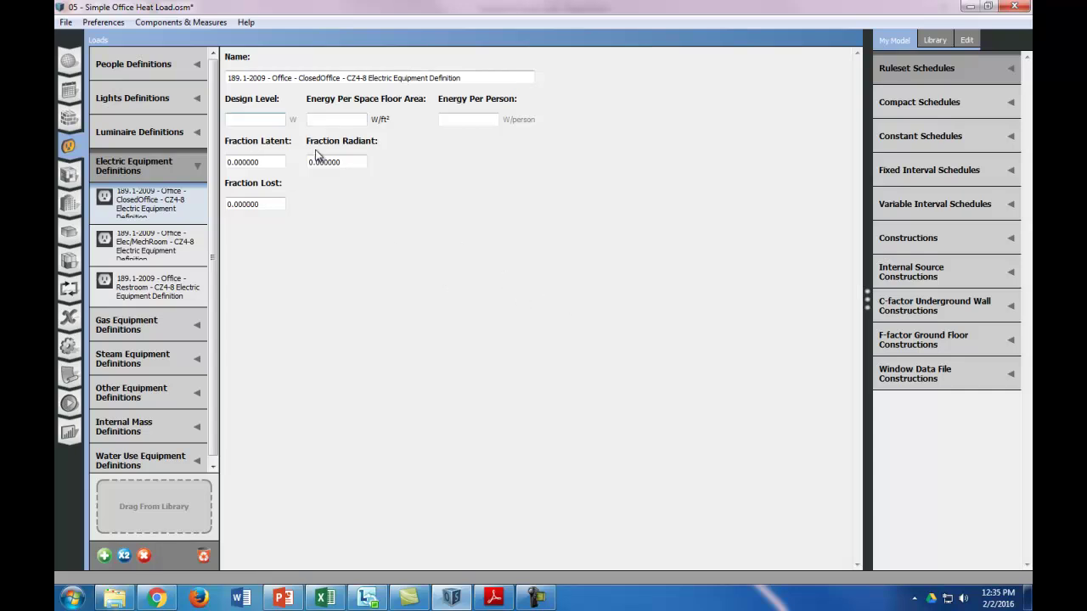
left_click(452, 601)
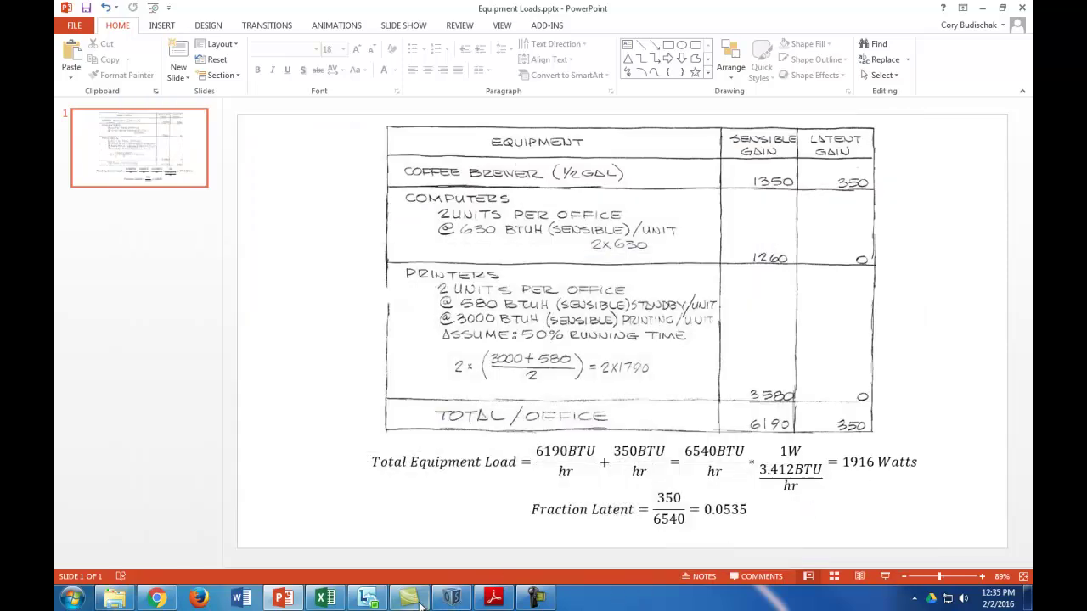
left_click(422, 603)
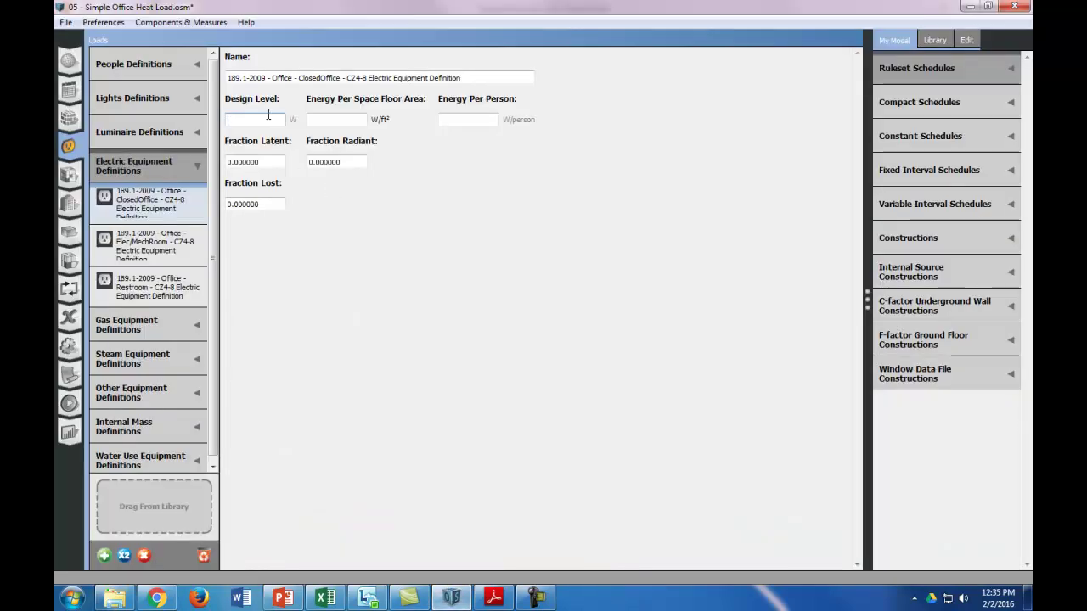
type("916")
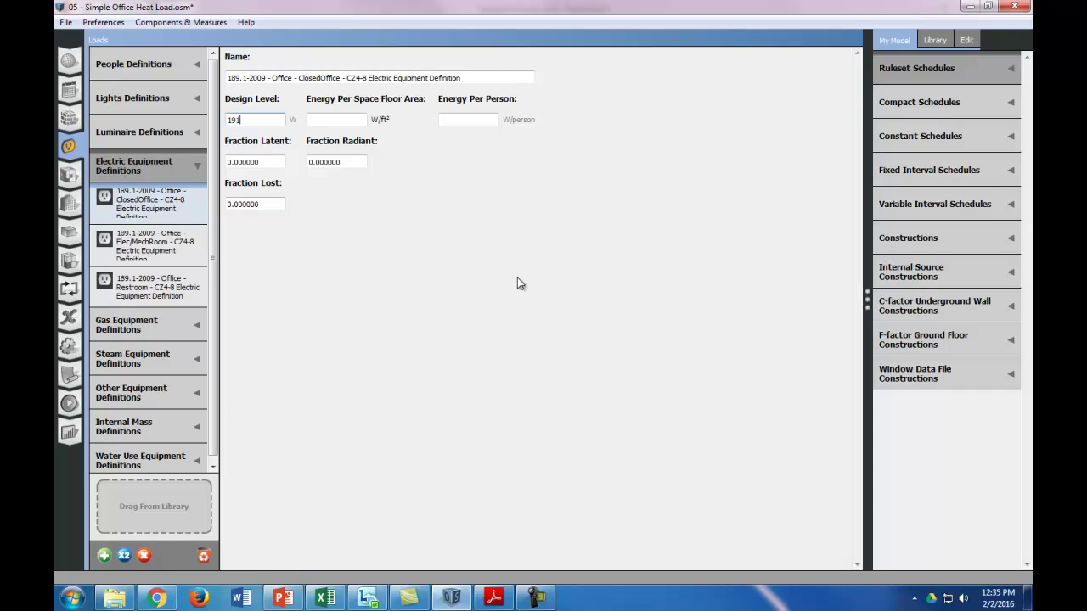
left_click(452, 598)
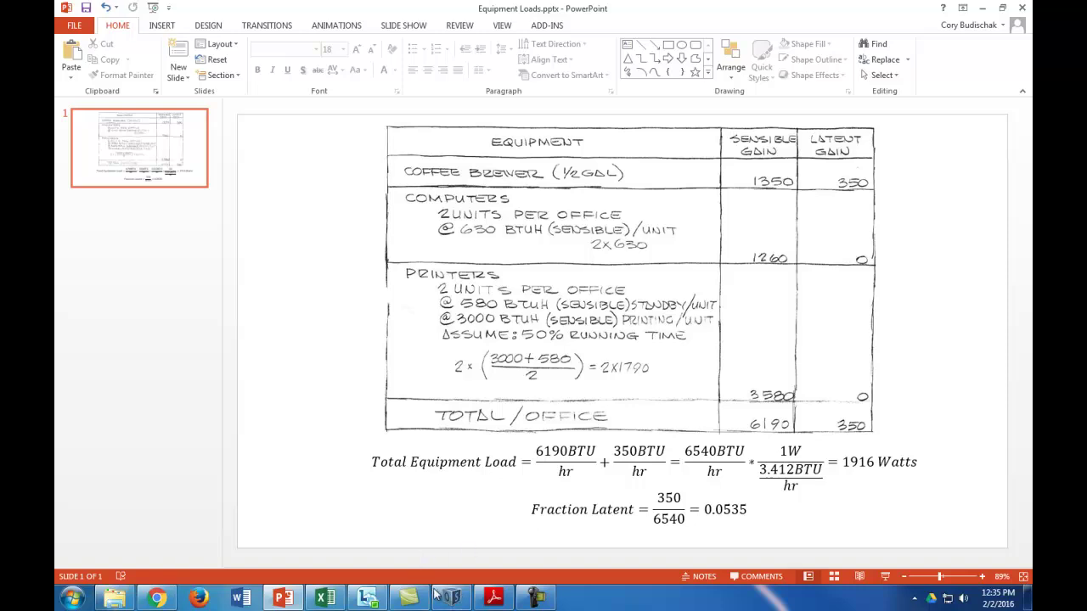
left_click(453, 599)
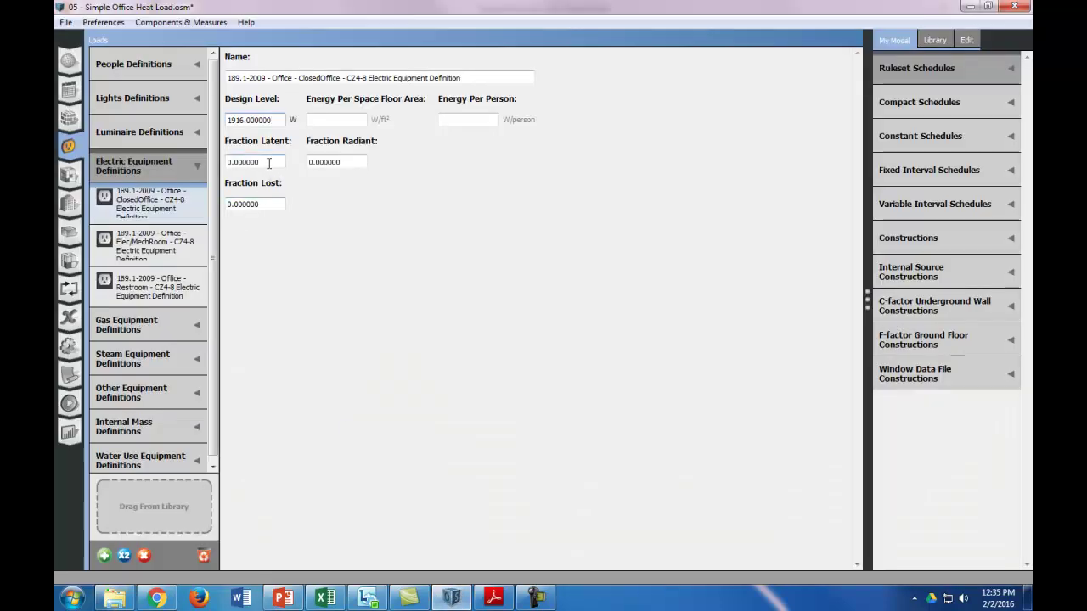
- Set the ClosedOffice equipment fraction latent to 0.0535, verifying it against the slide
double_click(269, 163)
type("0")
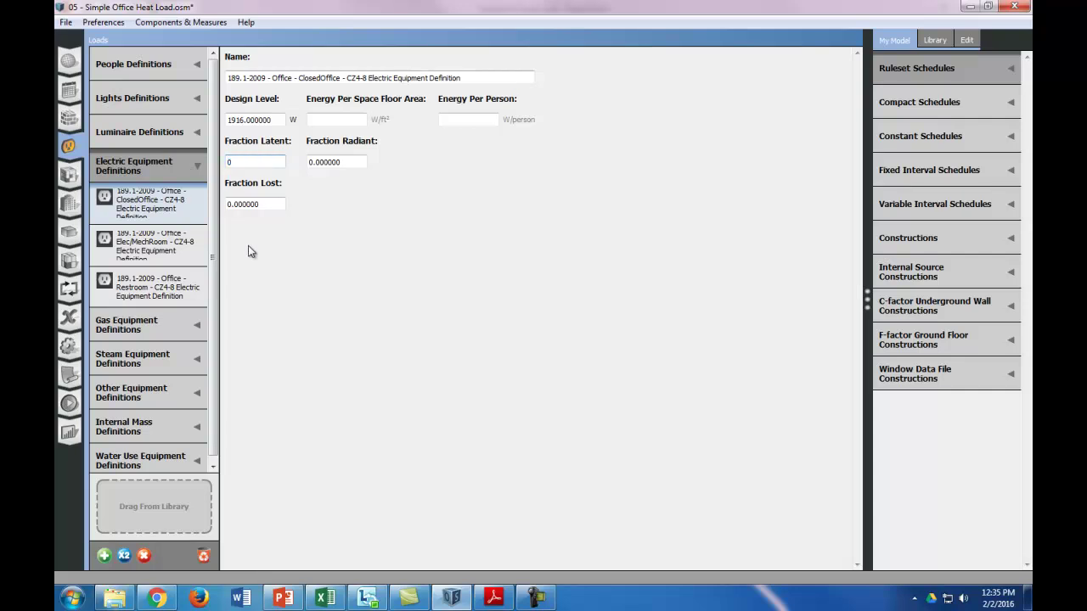
type(".0535")
left_click(281, 599)
left_click(280, 599)
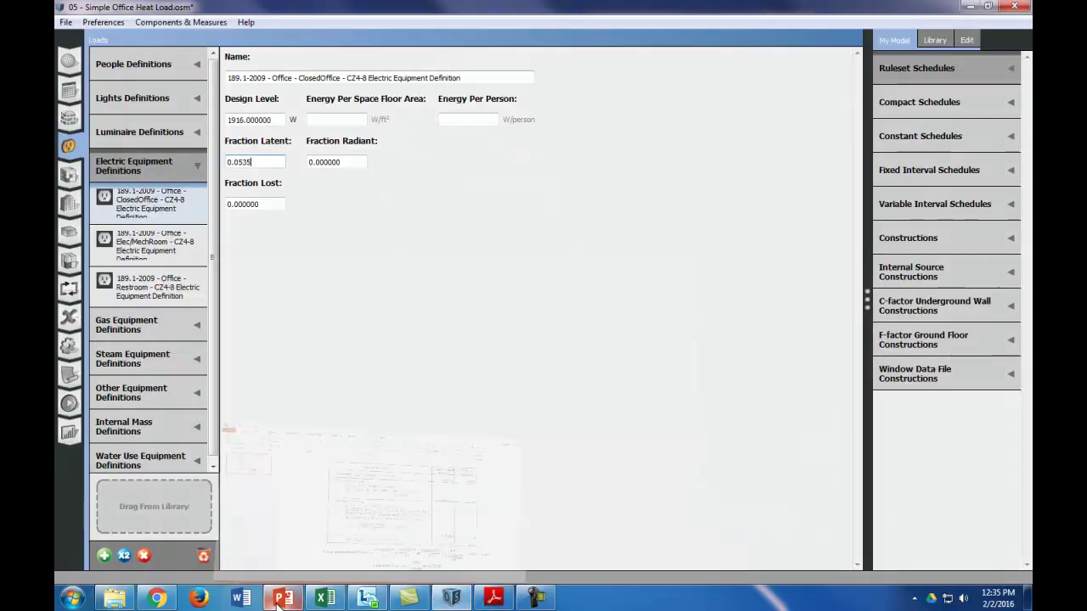
- Check the Elec/MechRoom, then the Restroom equipment definition at 0.07 W/ft² with zero latent
left_click(144, 246)
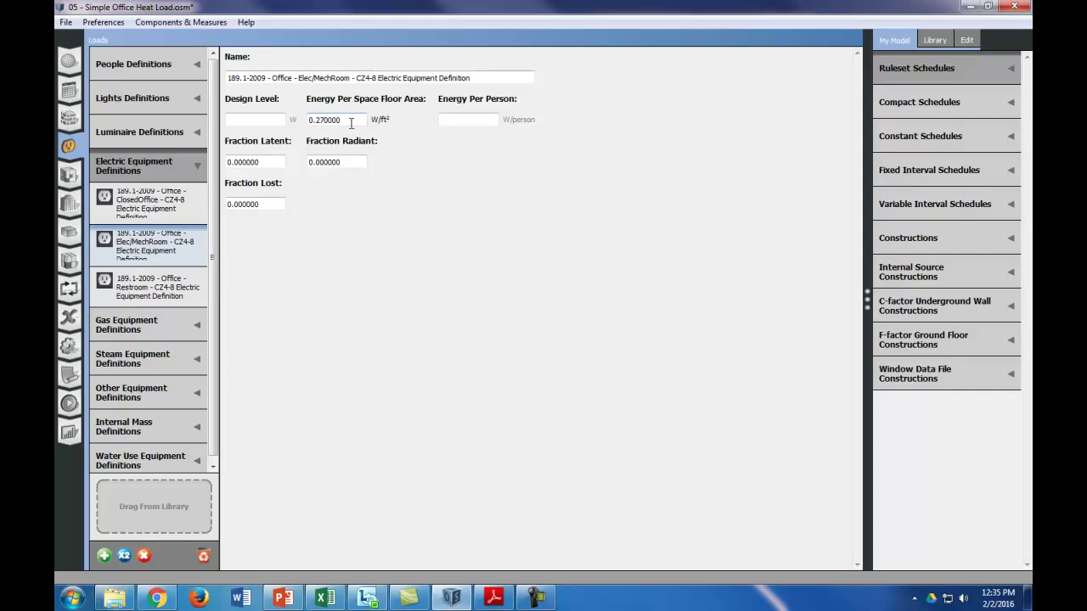
left_click(180, 287)
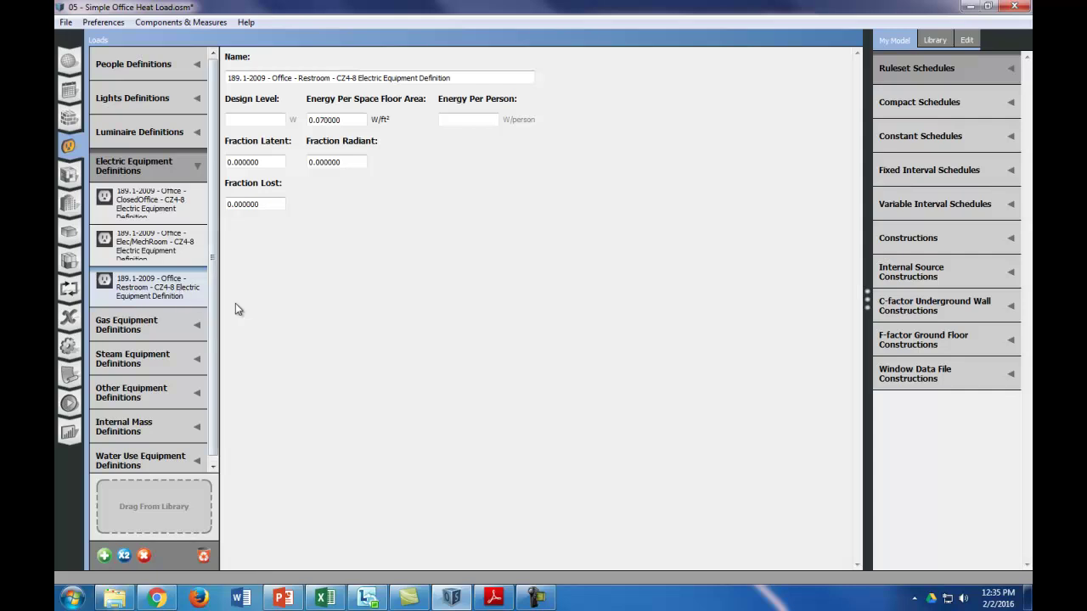